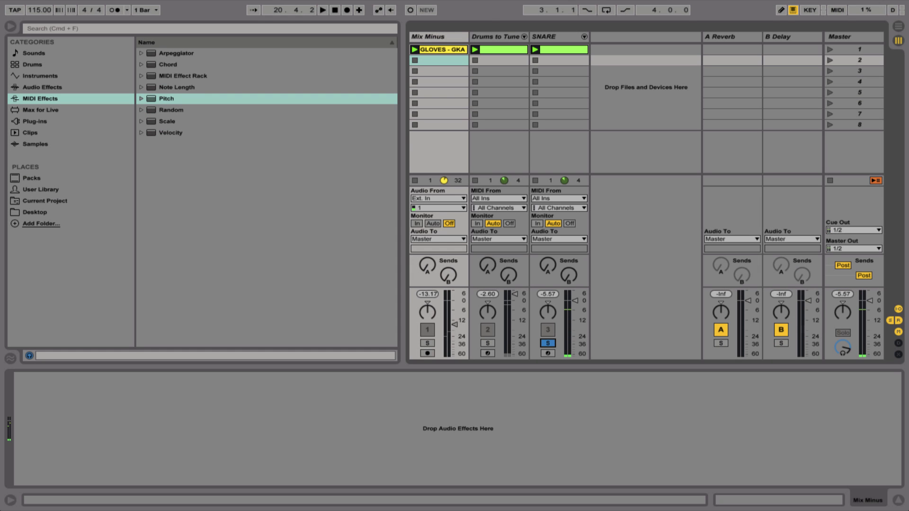
Move the solo from the SNARE track to the Mix Minus track.
click(489, 38)
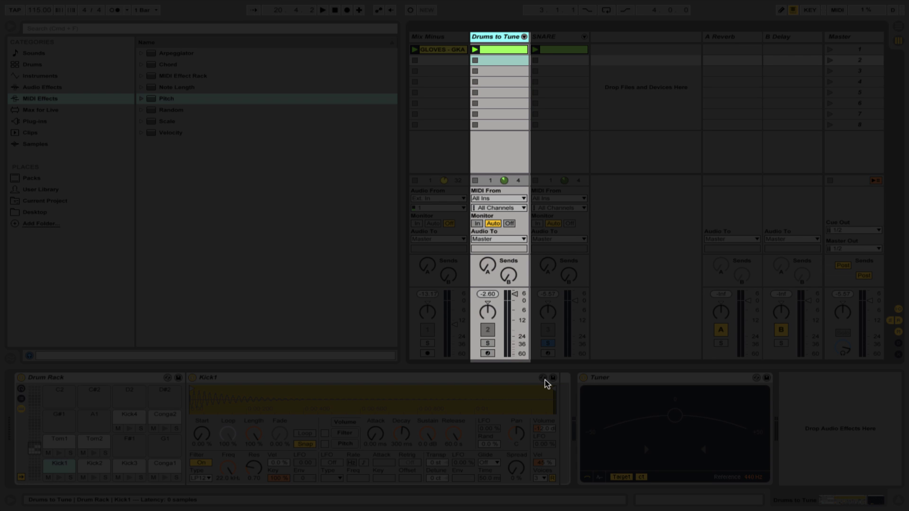
click(548, 343)
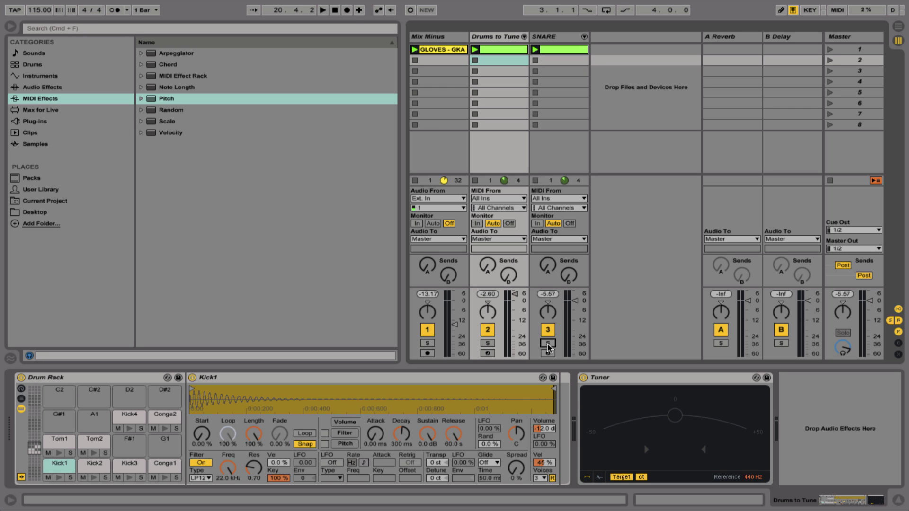
click(441, 49)
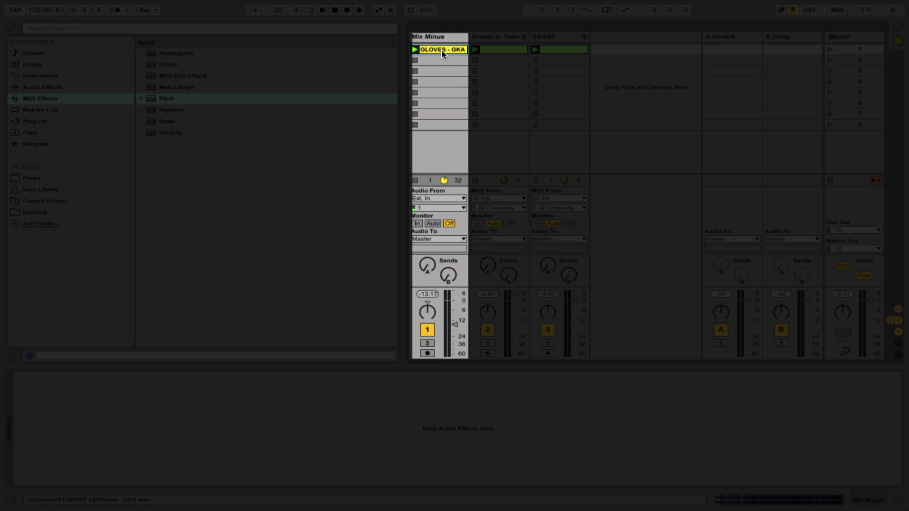
click(427, 343)
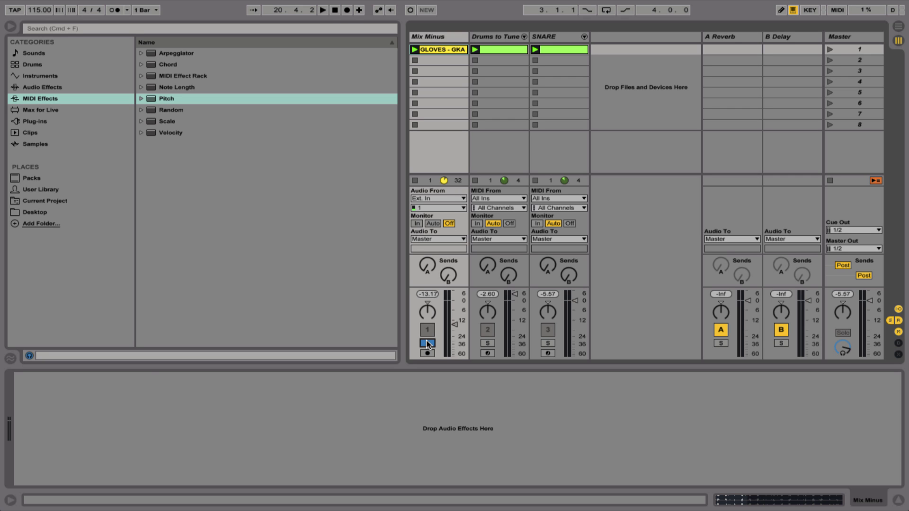
Unsolo Mix Minus, play and solo the Drums to Tune clip, and show its Drum Rack and Tuner.
click(428, 343)
click(475, 50)
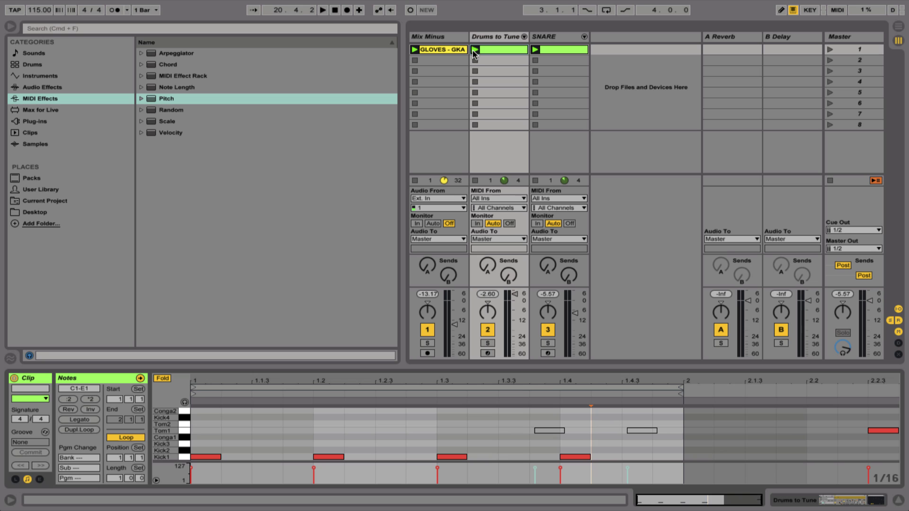
click(473, 50)
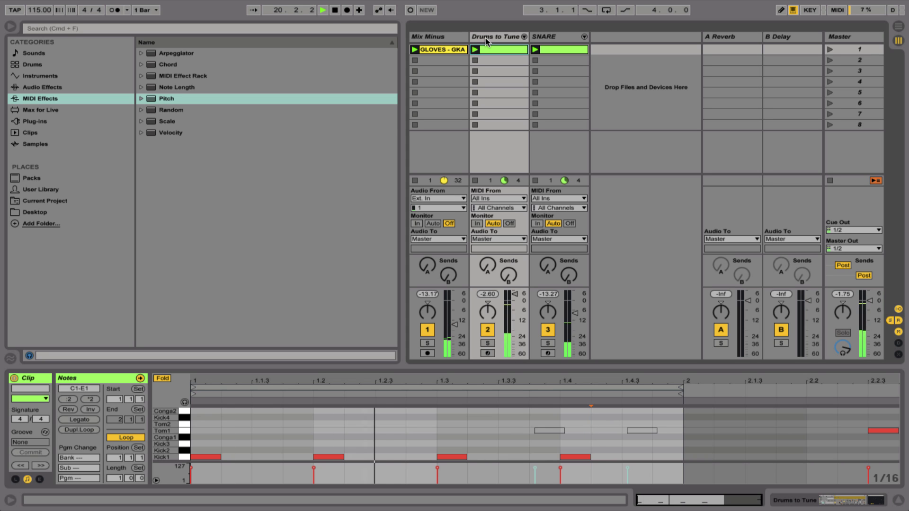
click(487, 343)
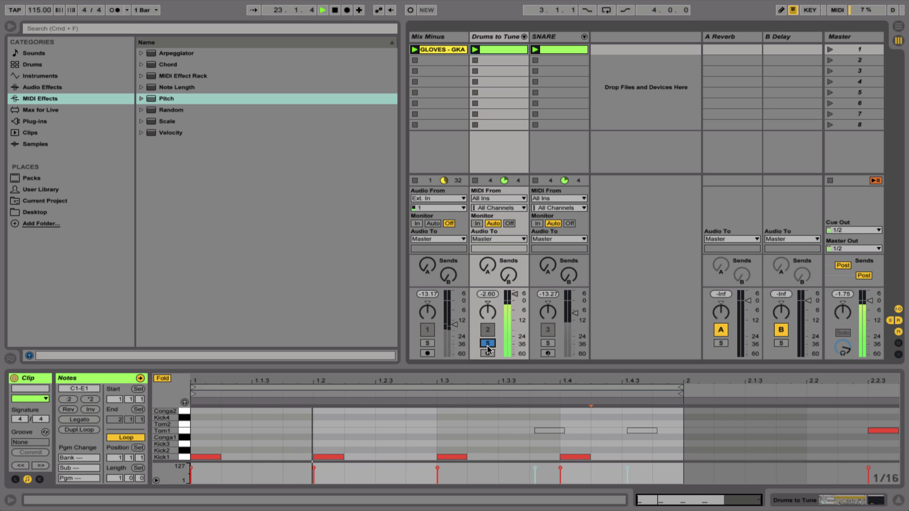
click(493, 33)
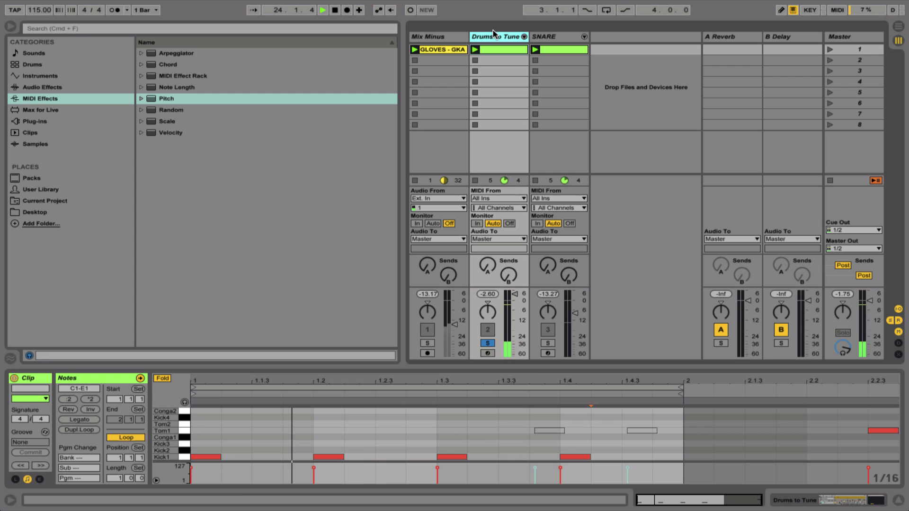
double_click(493, 33)
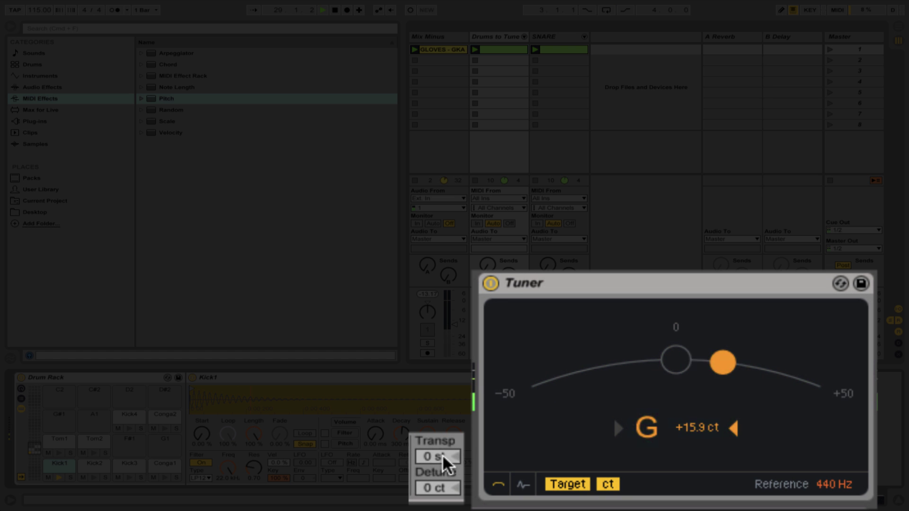
Set Kick1 to -4 st transpose and about -10 ct detune so the Tuner reads E♭.
scroll(441, 451, down, 2)
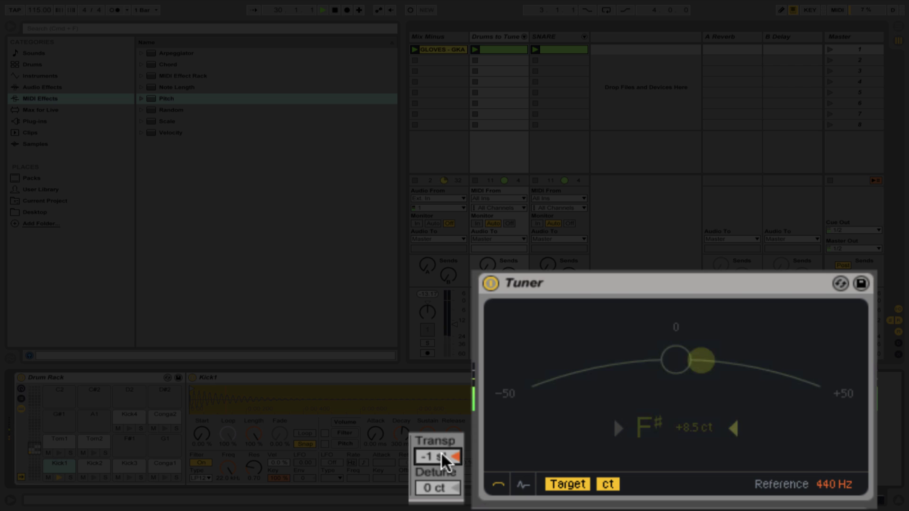
scroll(442, 451, down, 2)
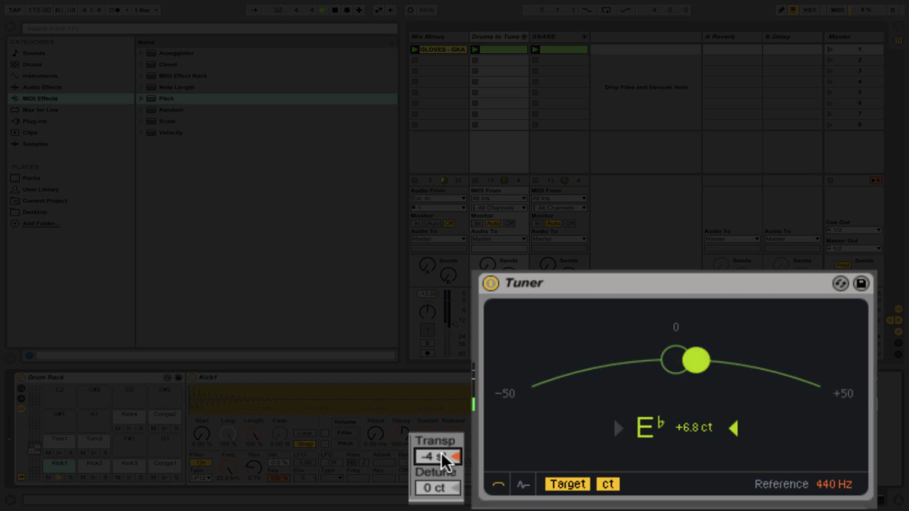
click(428, 479)
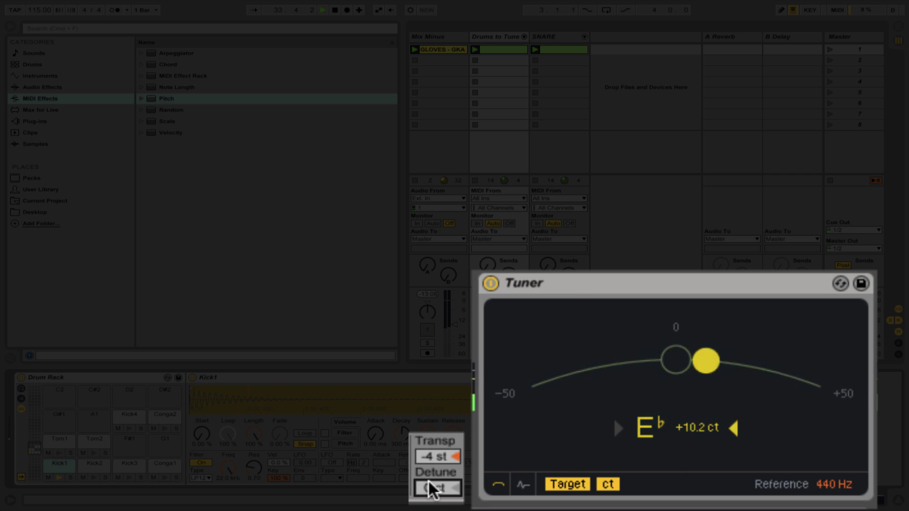
key(Down)
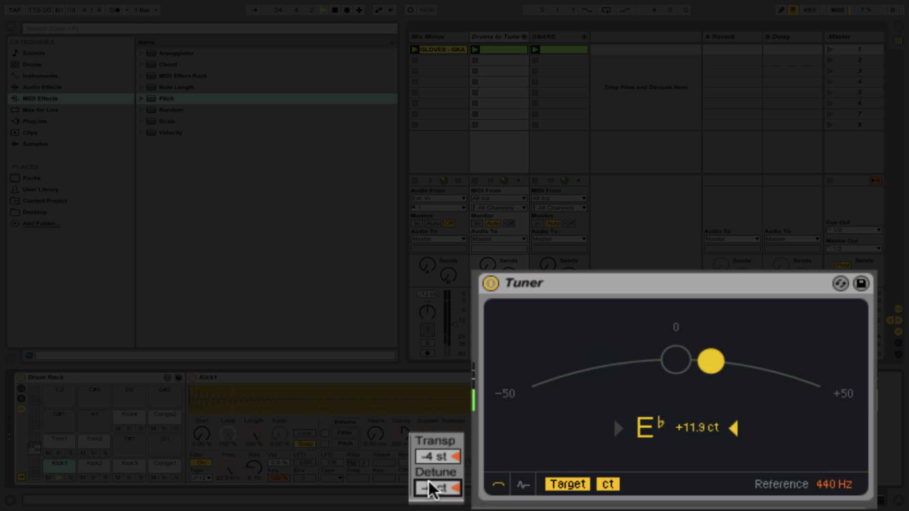
drag(428, 479, 428, 483)
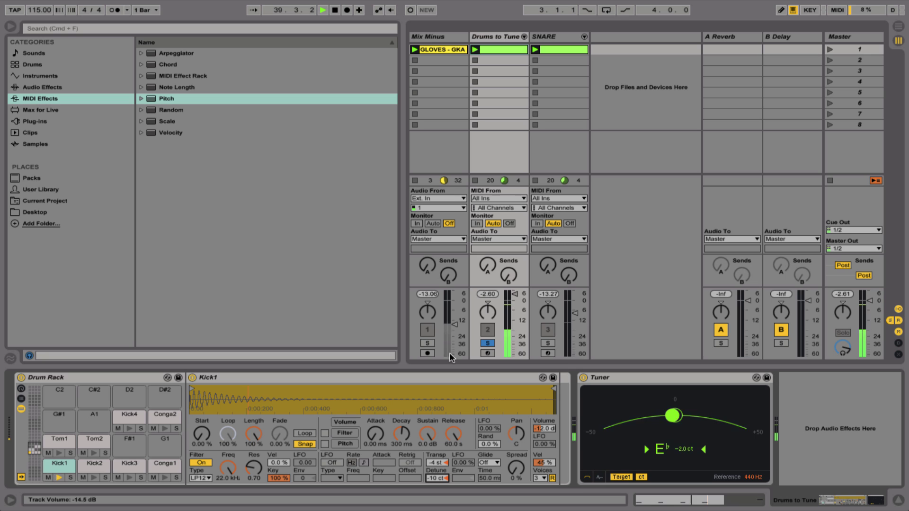
Compare Drums to Tune soloed and in the full mix, then stop playback.
click(487, 343)
click(488, 343)
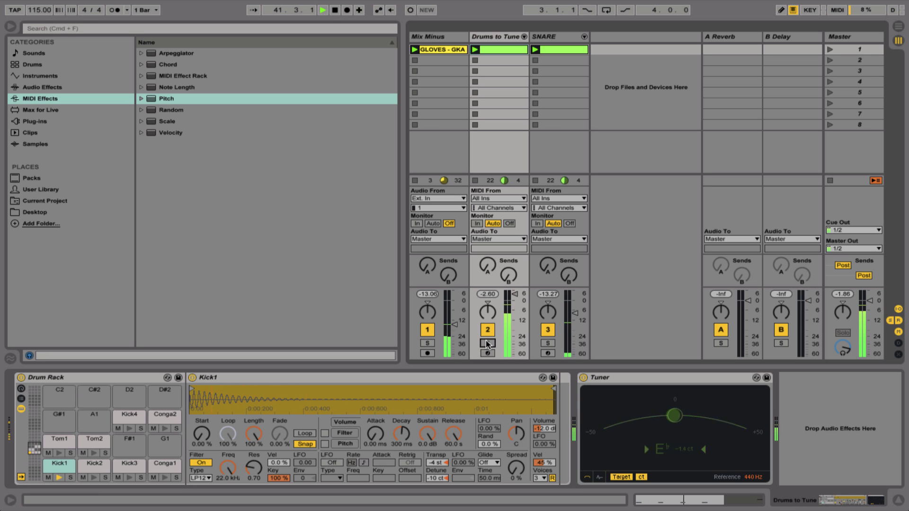
click(487, 343)
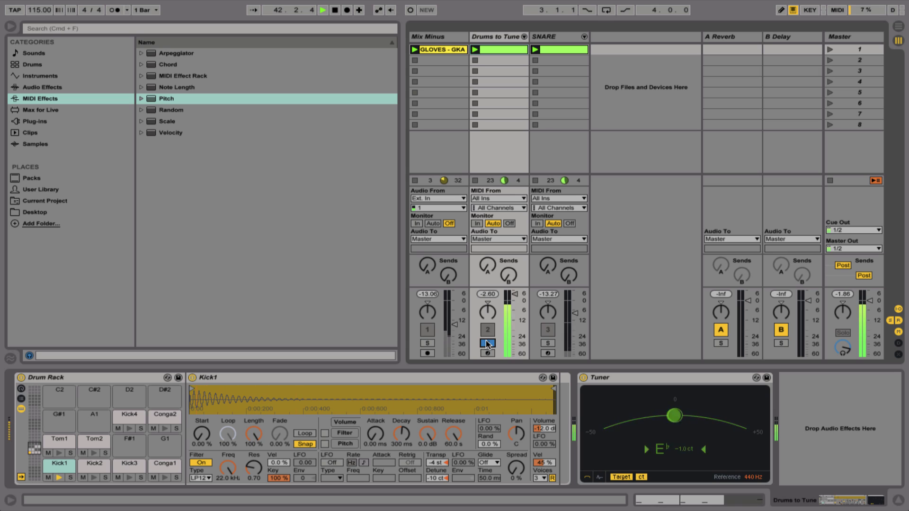
key(space)
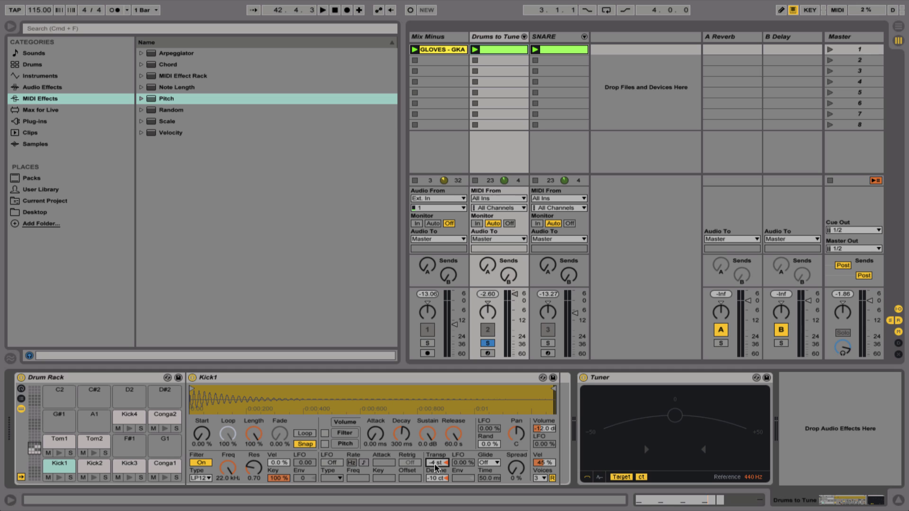
Raise Kick1's transpose to +8 st, check it by ear, then unsolo and stop.
drag(435, 467, 435, 450)
key(space)
click(488, 343)
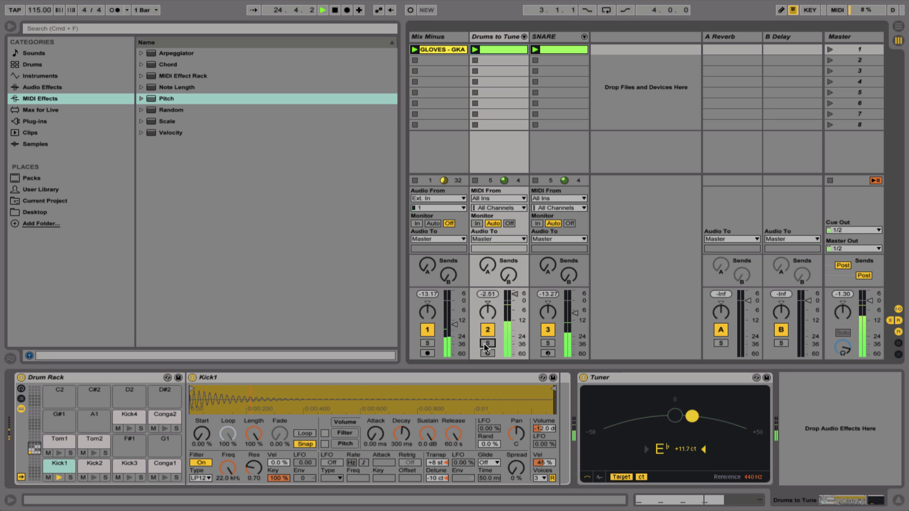
key(space)
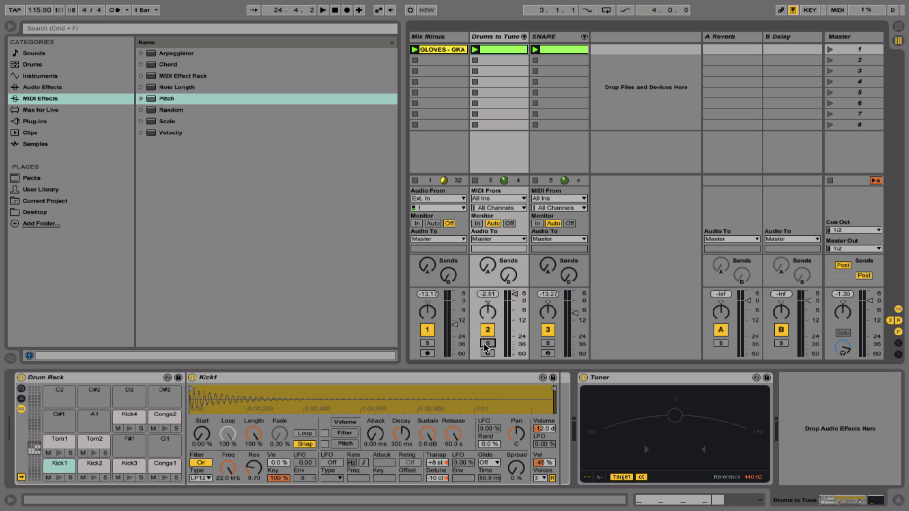
Resume playback and show Kick2's device chain, with the Tuner reading F♯ about 45 cents flat.
click(474, 50)
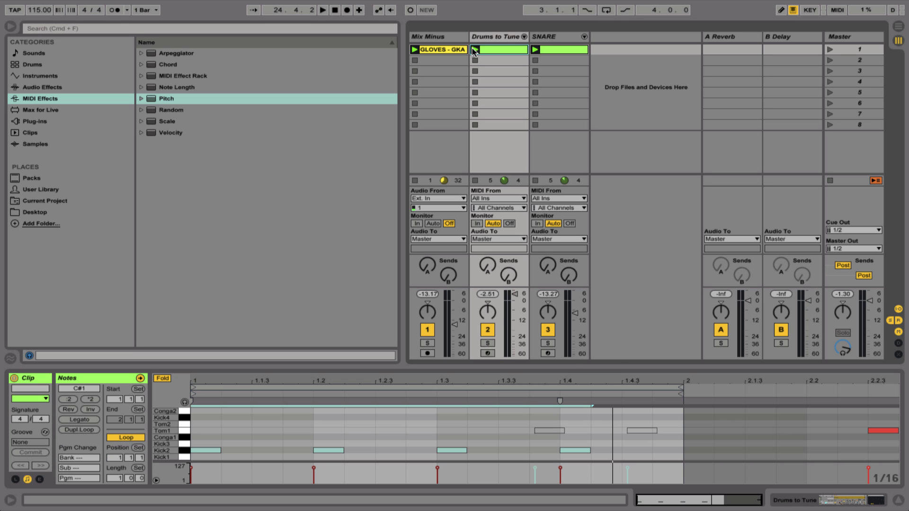
key(space)
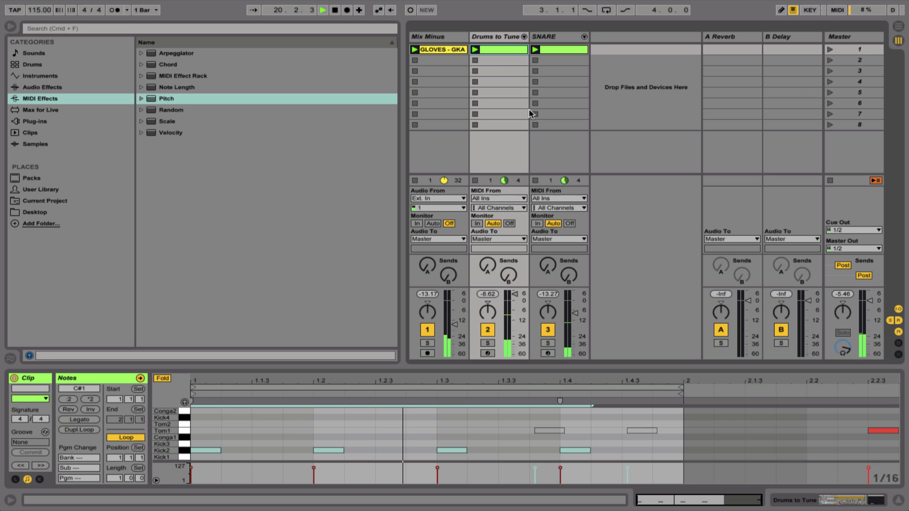
click(498, 35)
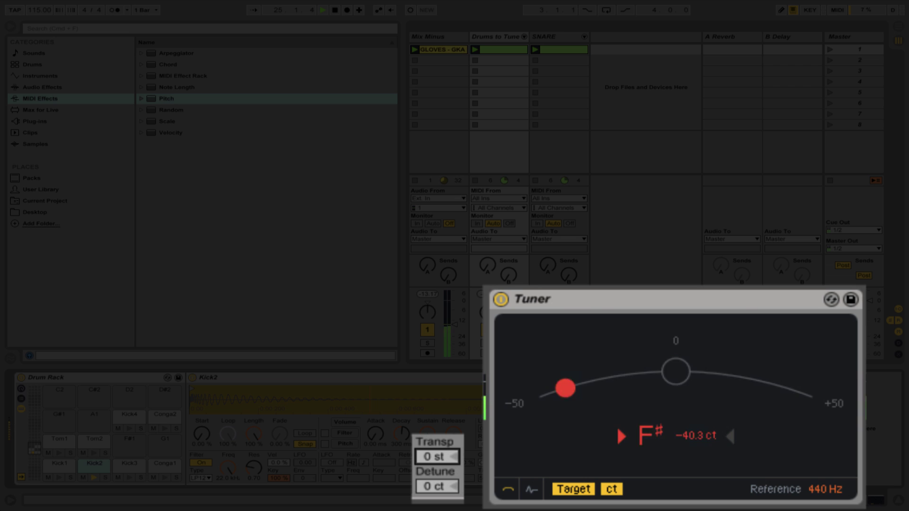
Retune Kick2 to E♭ at +9 st transpose and about +41 ct detune, then replay.
drag(435, 457, 435, 464)
key(Down)
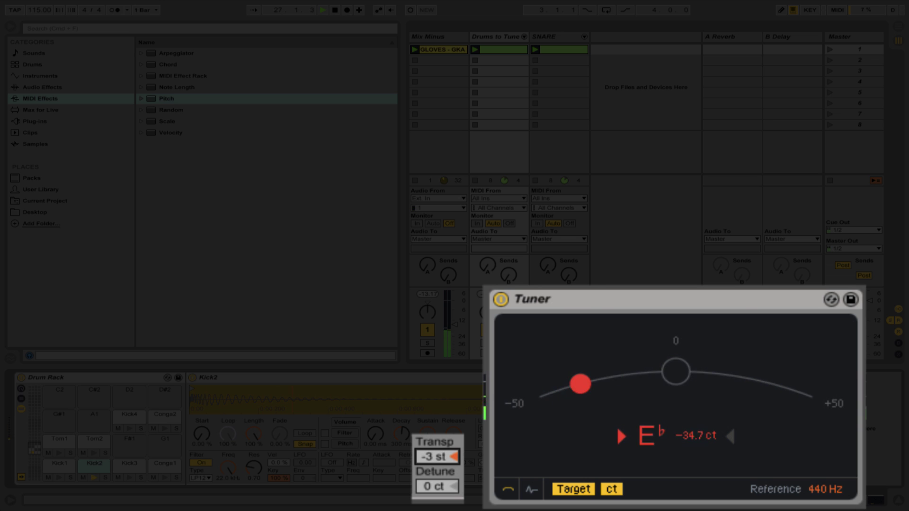
mouse_move(435, 486)
mouse_down()
mouse_move(434, 473)
mouse_move(435, 481)
mouse_up()
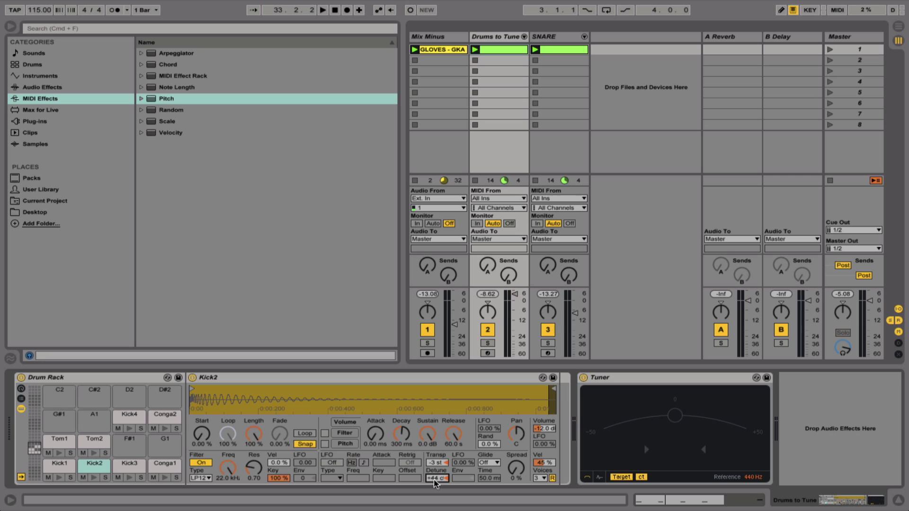
key(space)
key(space)
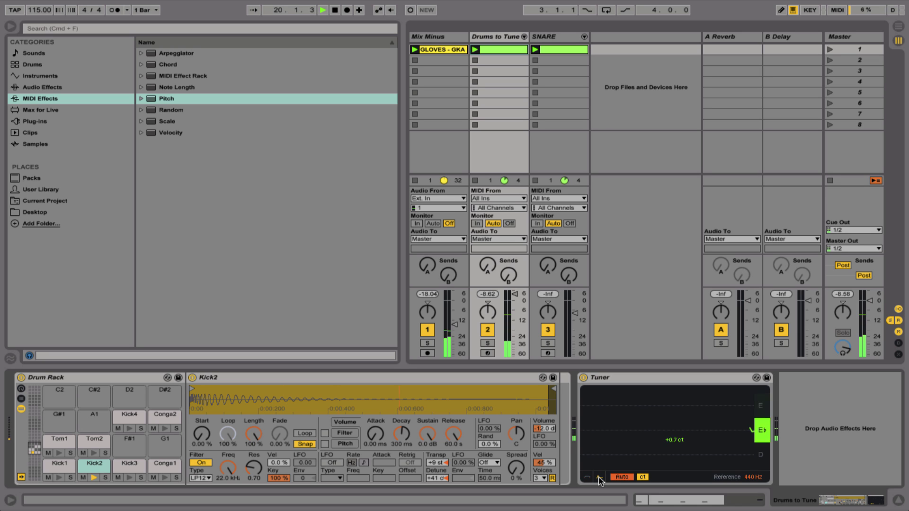